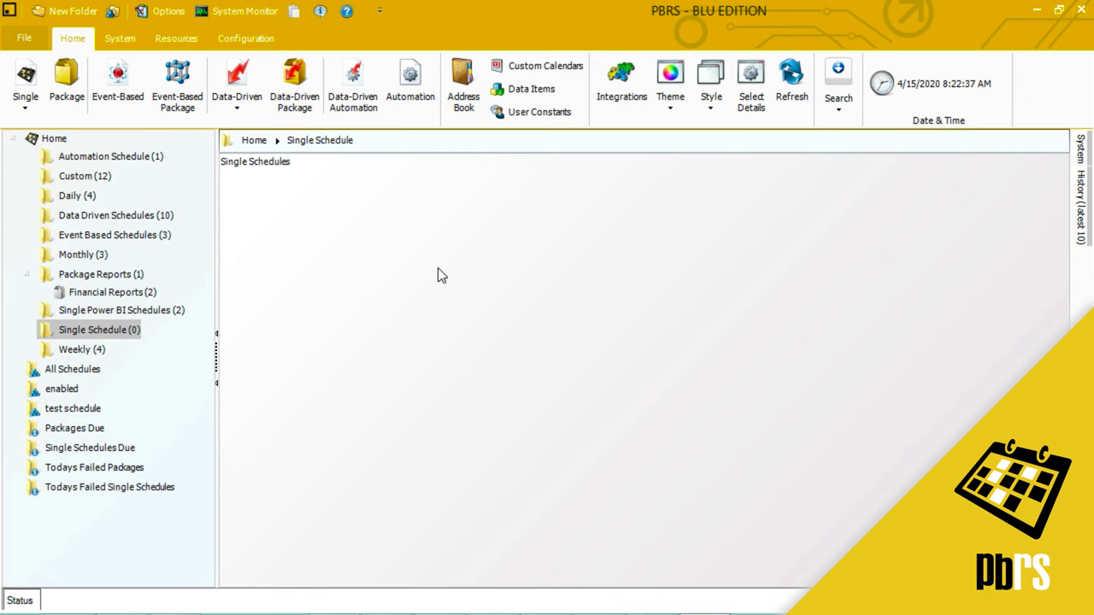
# Start a new single schedule for a Power BI Service paginated report
pyautogui.click(28, 110)
pyautogui.moveTo(85, 125)
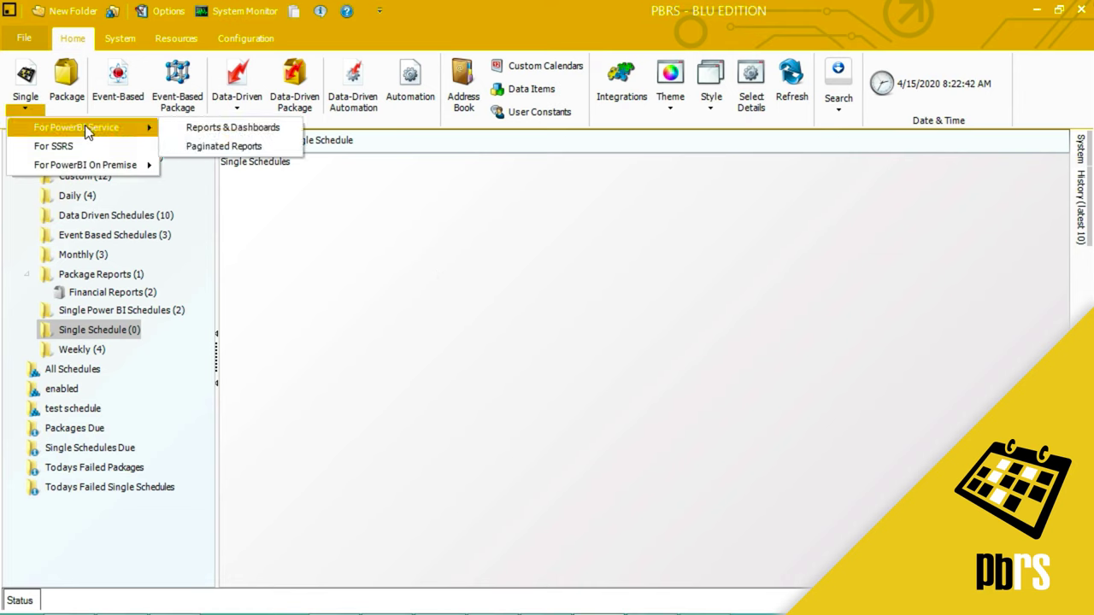
pyautogui.click(224, 147)
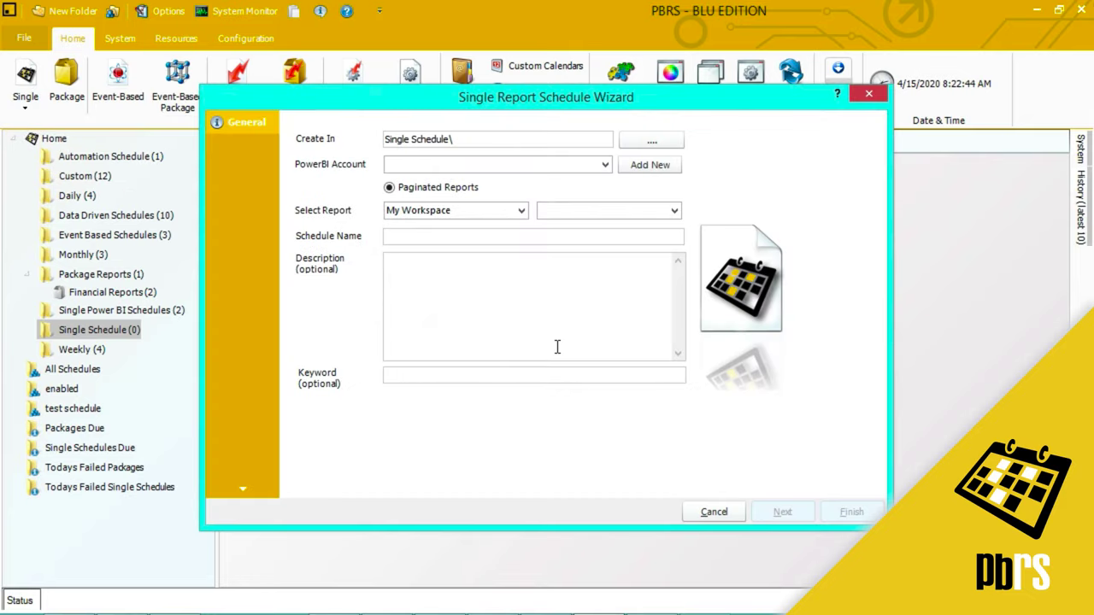
# Select the Power BI account, the Paginated Reports workspace and the ReAdmissions - Hospital And Specialty Analysis report, then continue
pyautogui.click(604, 164)
pyautogui.click(590, 192)
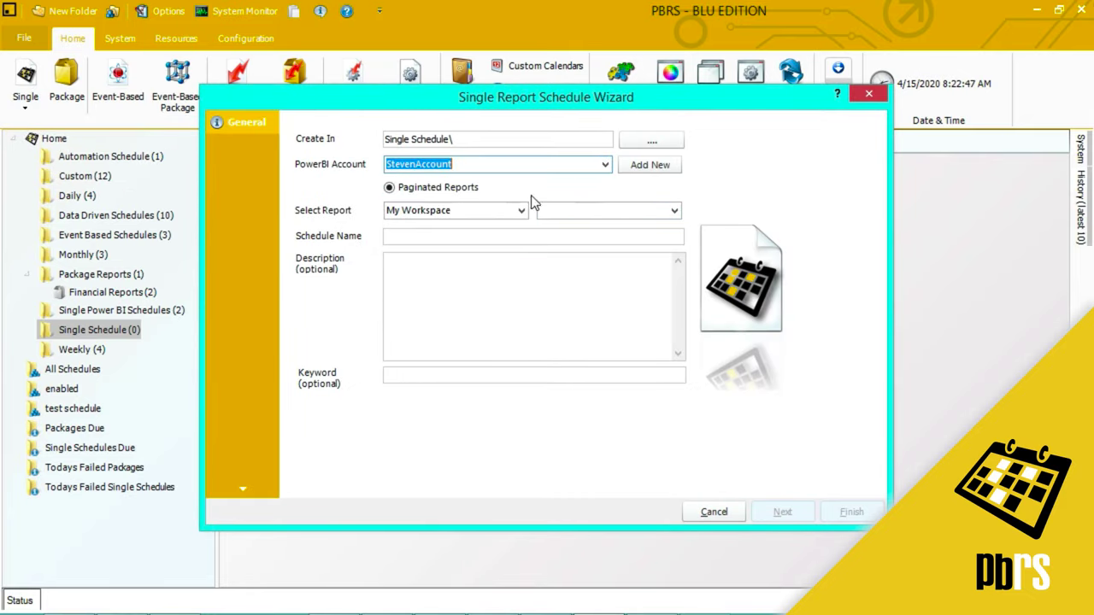
pyautogui.click(520, 210)
pyautogui.click(511, 249)
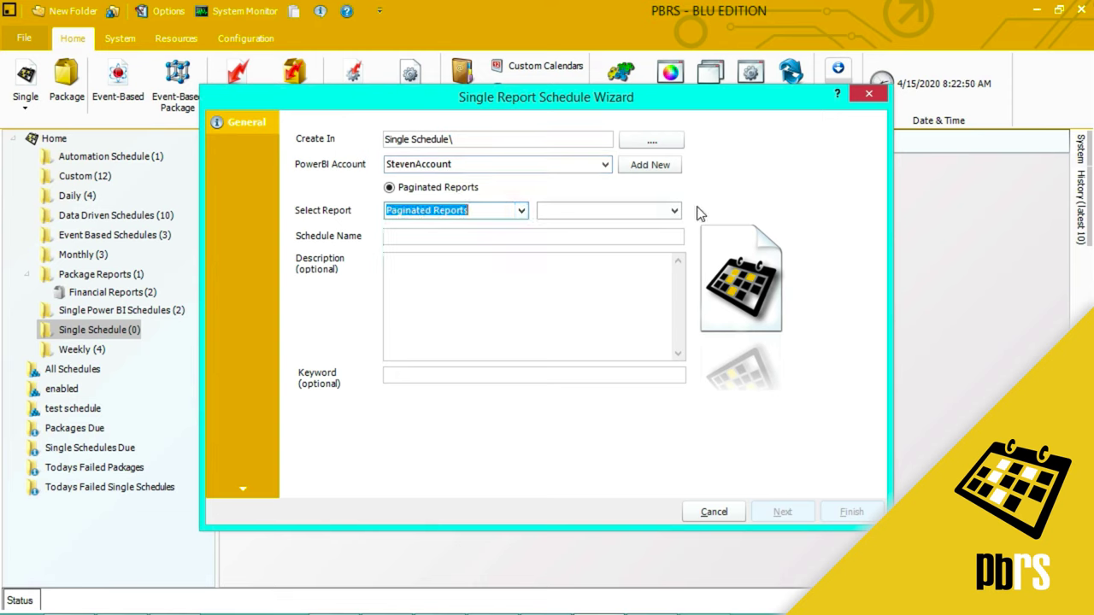
pyautogui.click(674, 211)
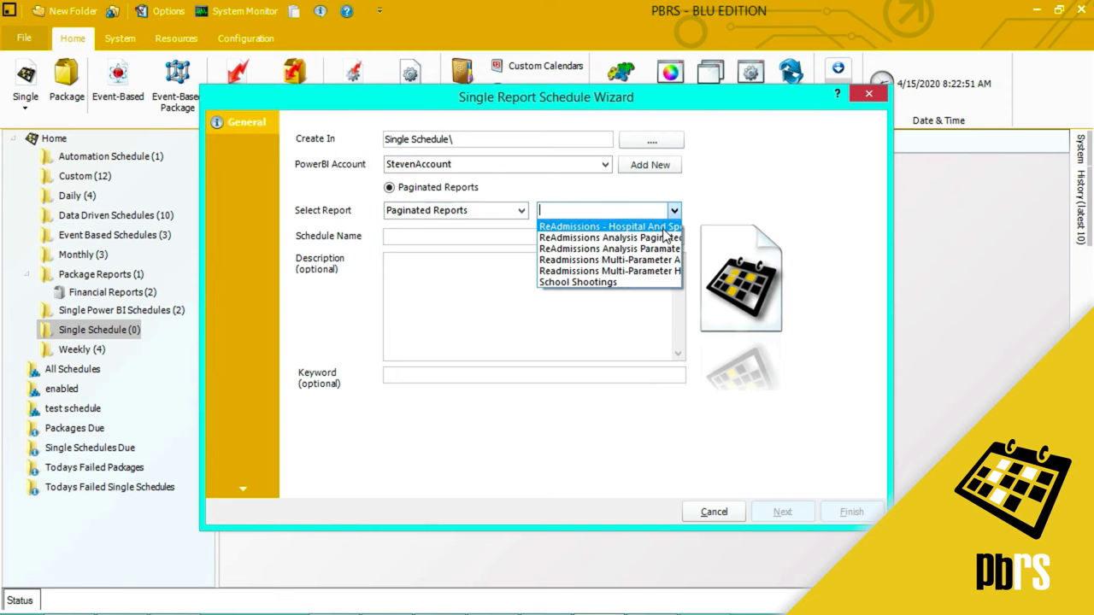
pyautogui.click(663, 227)
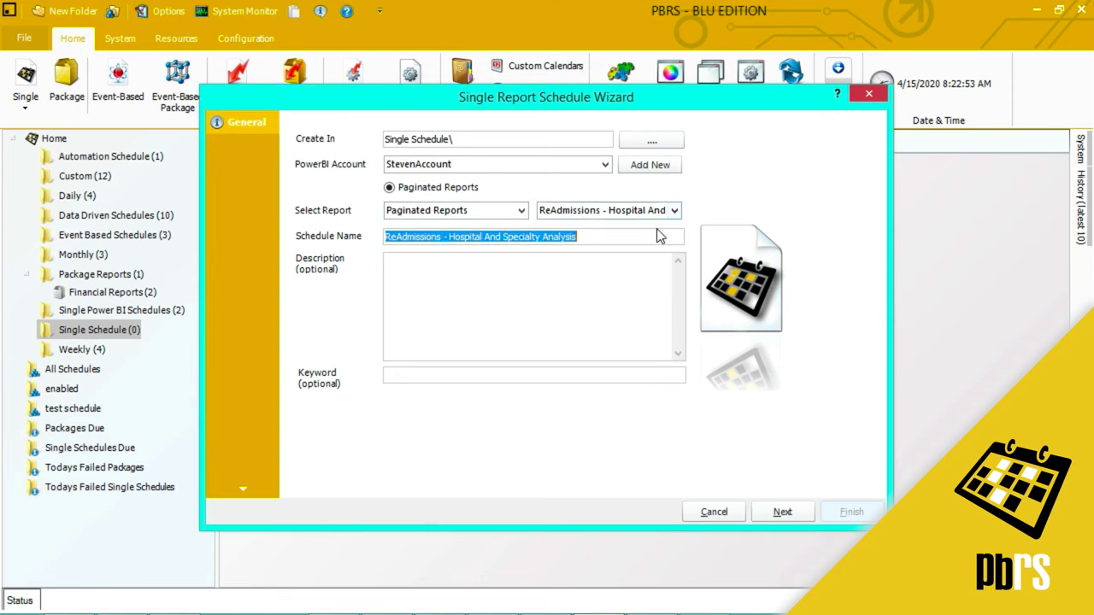
pyautogui.click(490, 279)
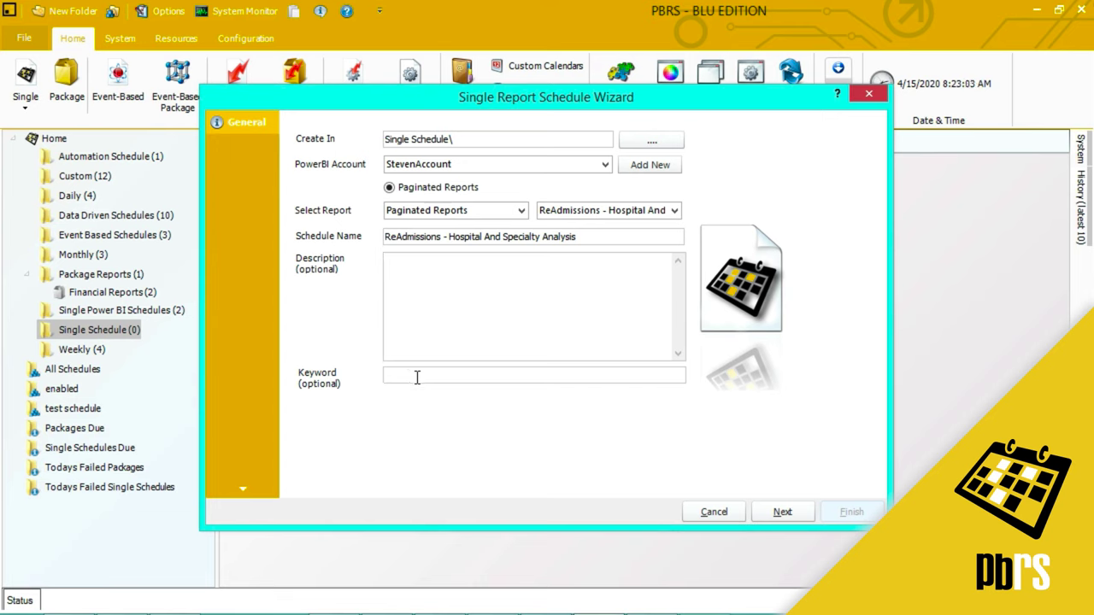
pyautogui.click(783, 513)
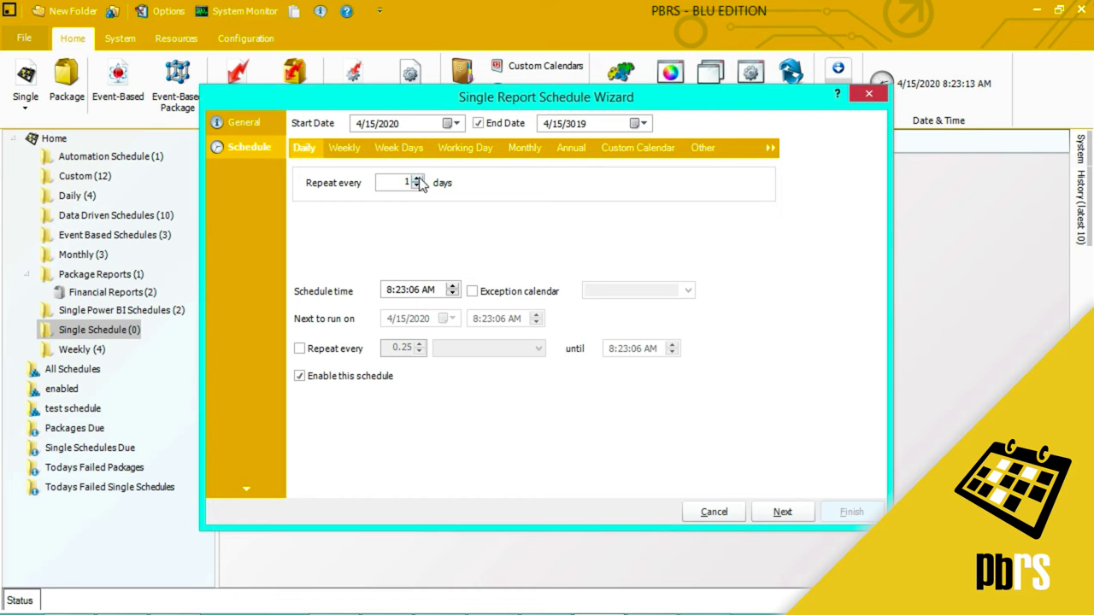
# Schedule the report to repeat every 2 days at 10:30:00 PM, then continue to parameters
pyautogui.click(417, 180)
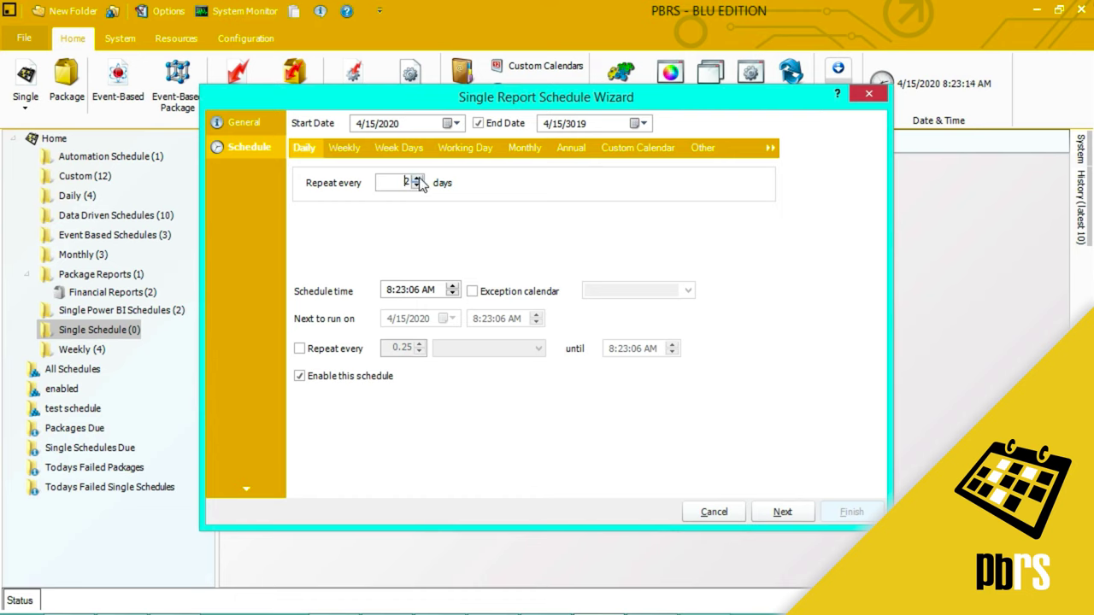
pyautogui.click(388, 290)
pyautogui.write('10:30:00')
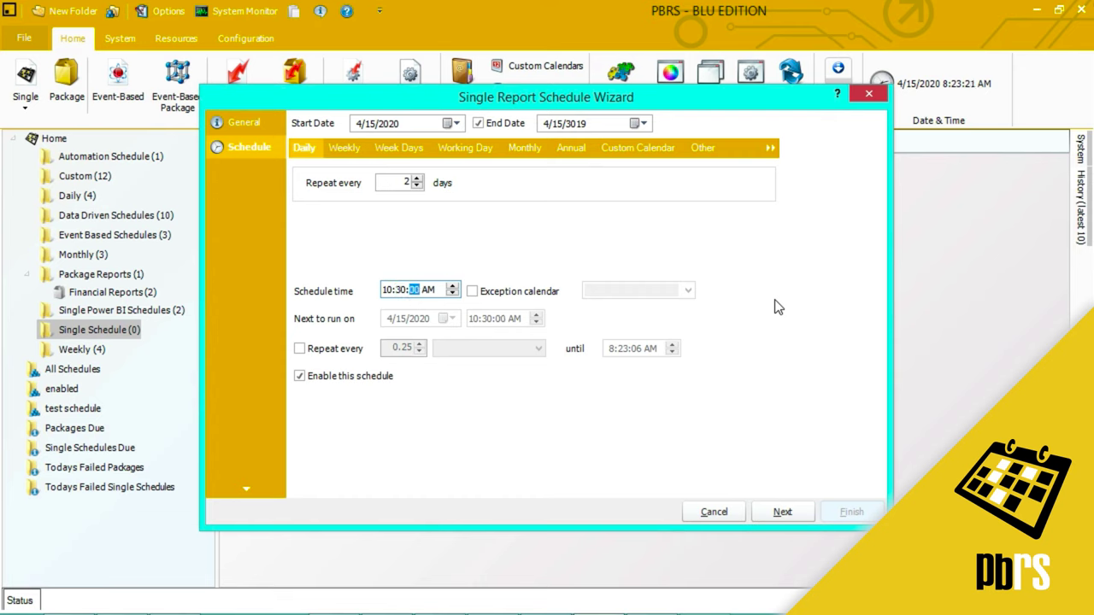
pyautogui.press('Right')
pyautogui.click(455, 294)
pyautogui.click(794, 511)
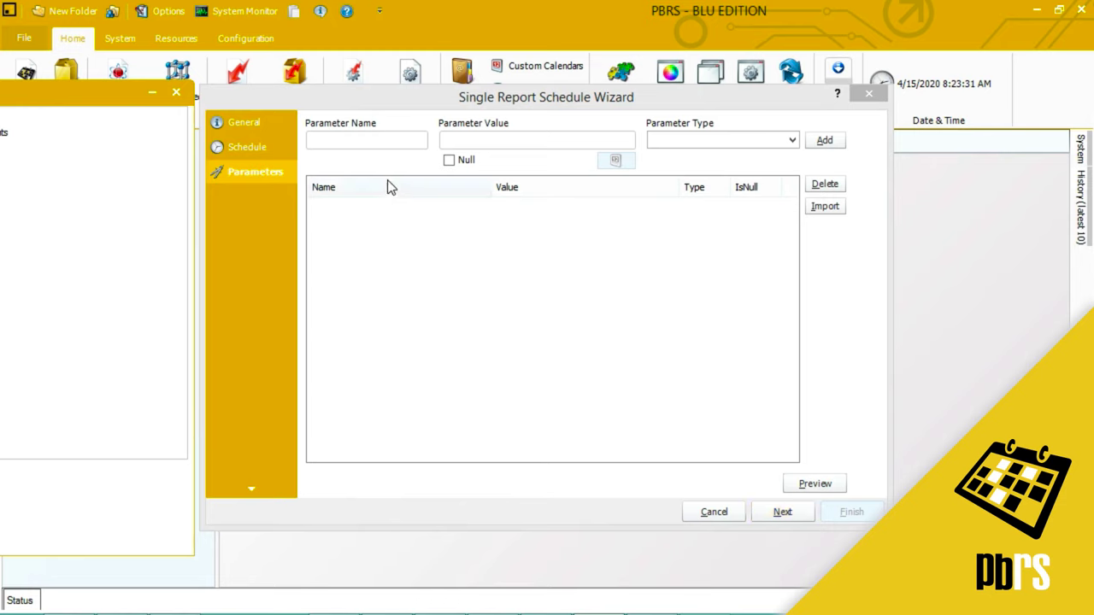
# Add a HospitalName parameter with value 6602924 and continue to Destinations
pyautogui.click(381, 138)
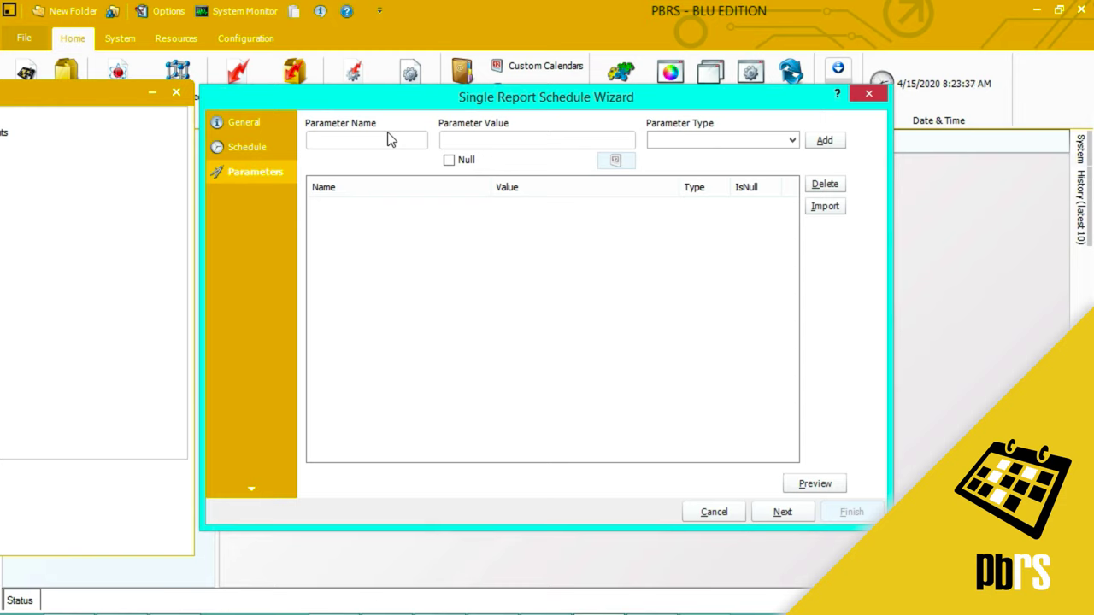
pyautogui.write('HospitalName')
pyautogui.click(495, 137)
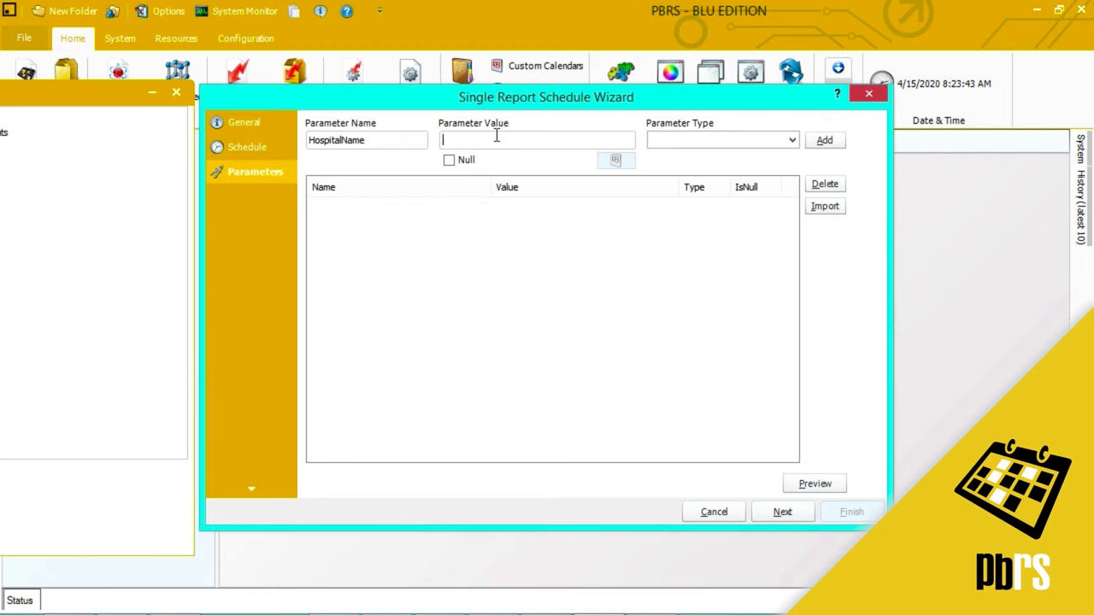
pyautogui.write('6602924')
pyautogui.click(823, 145)
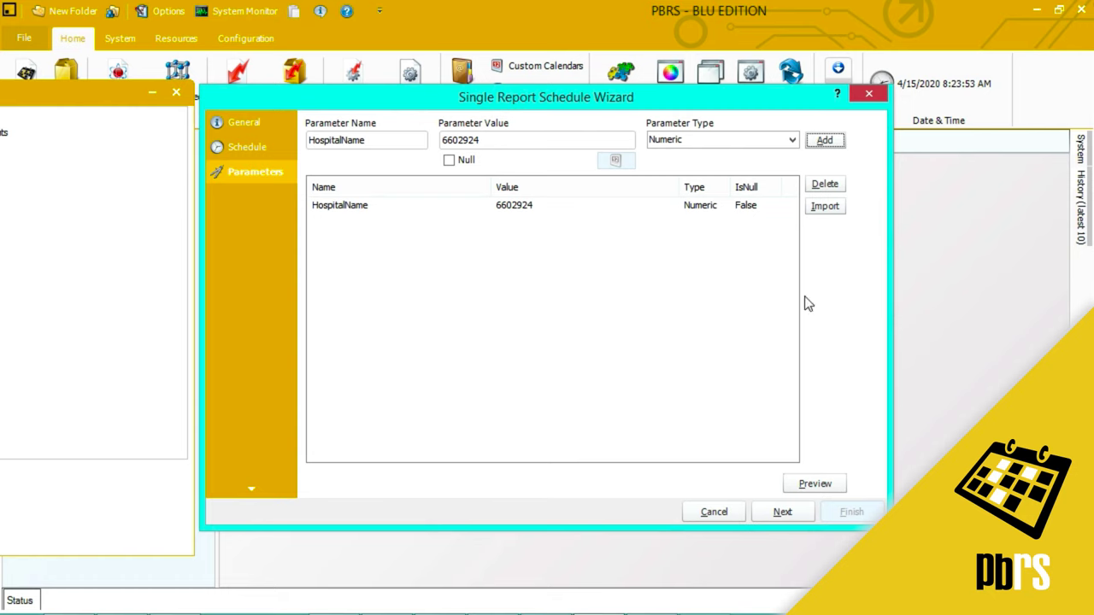
pyautogui.click(782, 513)
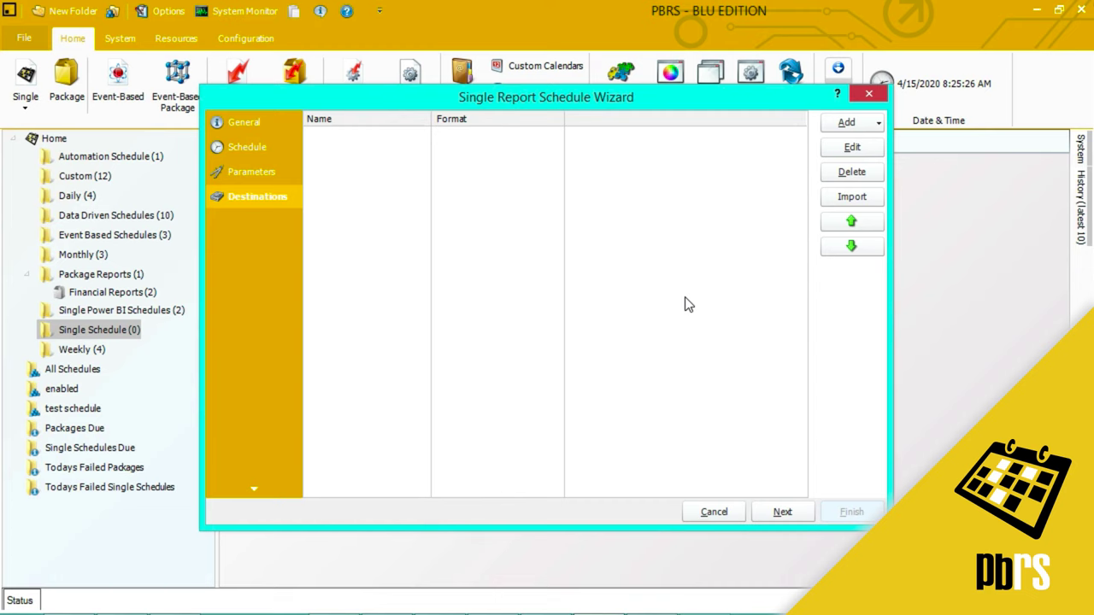
# Add a Disk destination that saves output to the PBRS Reports folder
pyautogui.click(880, 126)
pyautogui.click(887, 179)
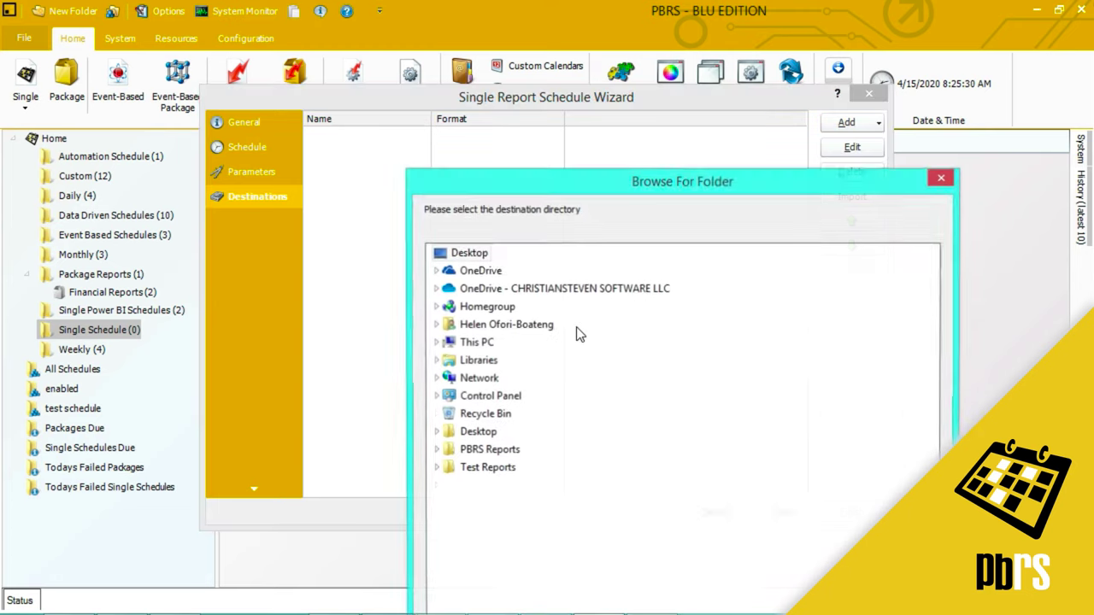
pyautogui.moveTo(516, 183); pyautogui.dragTo(451, 14)
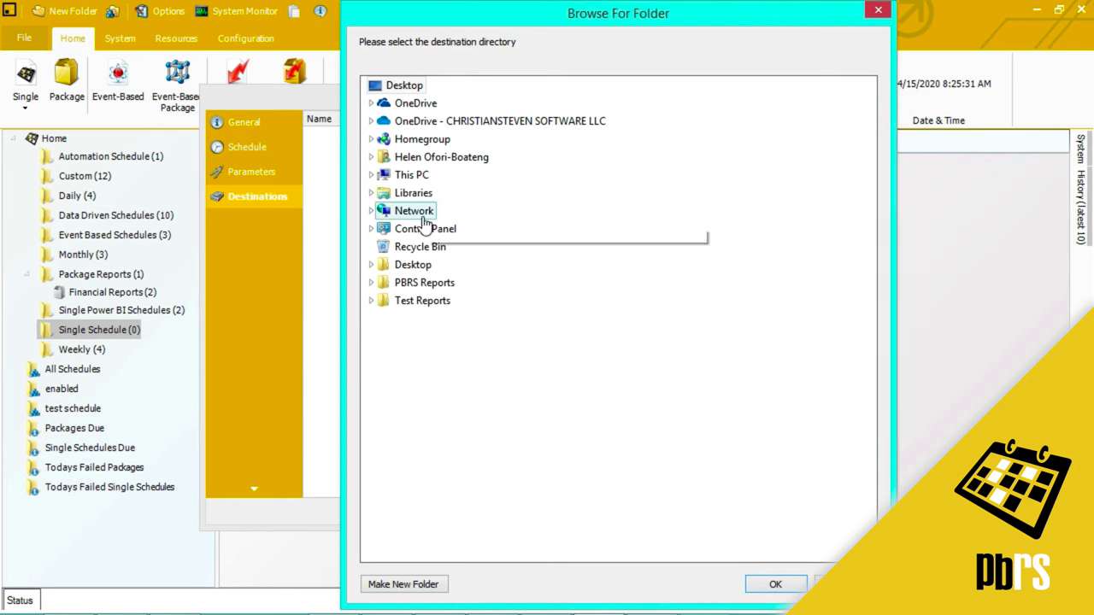
pyautogui.click(420, 284)
pyautogui.click(771, 585)
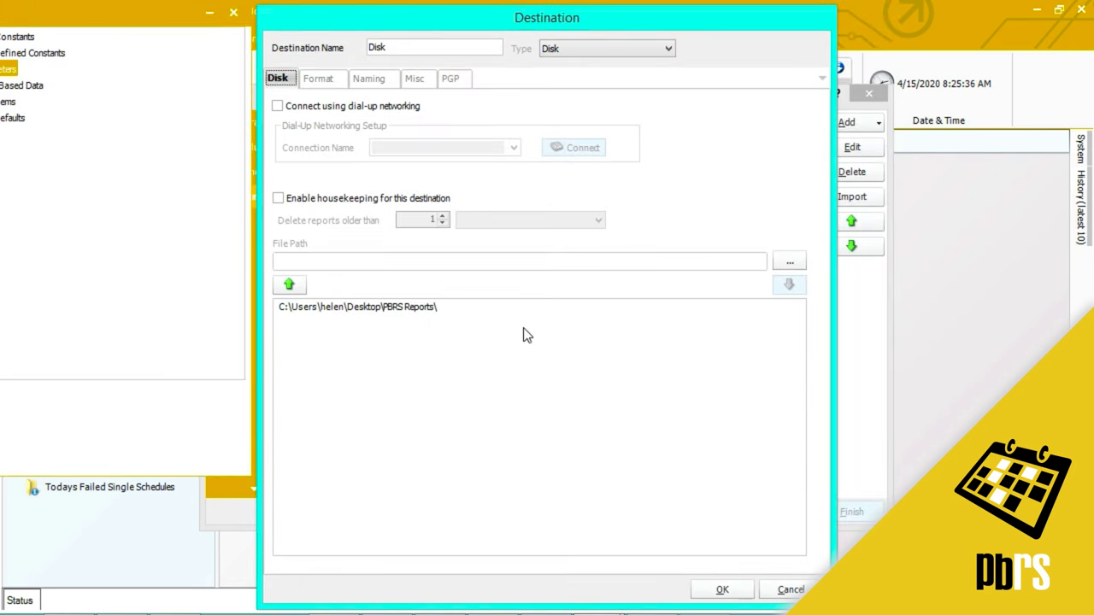
# Set the output format to MS Excel 2007 (*.xlsx) with a password-protected workbook
pyautogui.click(334, 79)
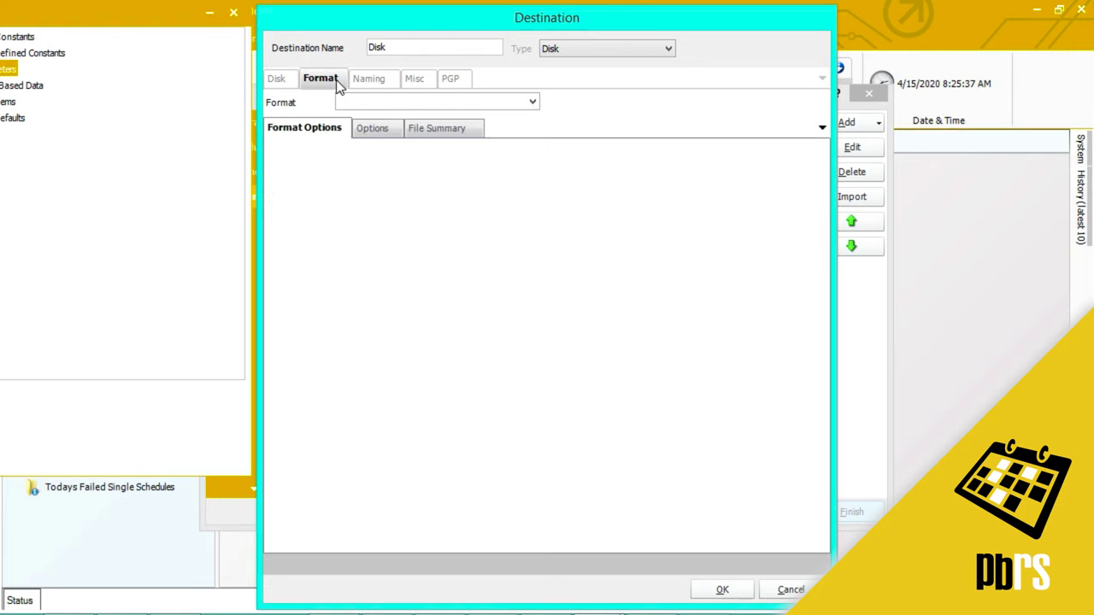
pyautogui.click(531, 101)
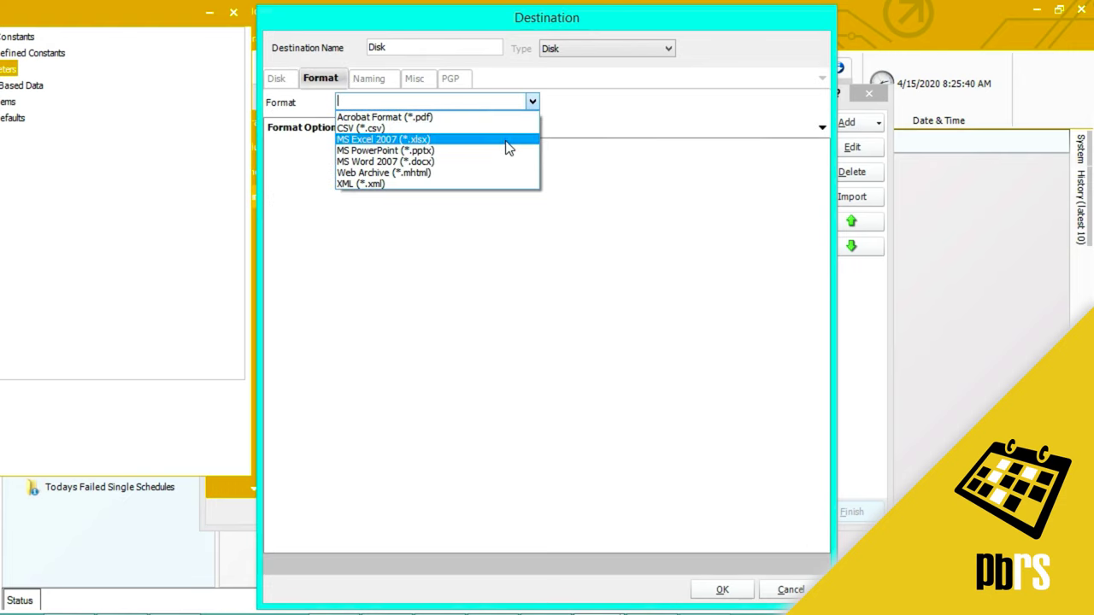
pyautogui.click(507, 141)
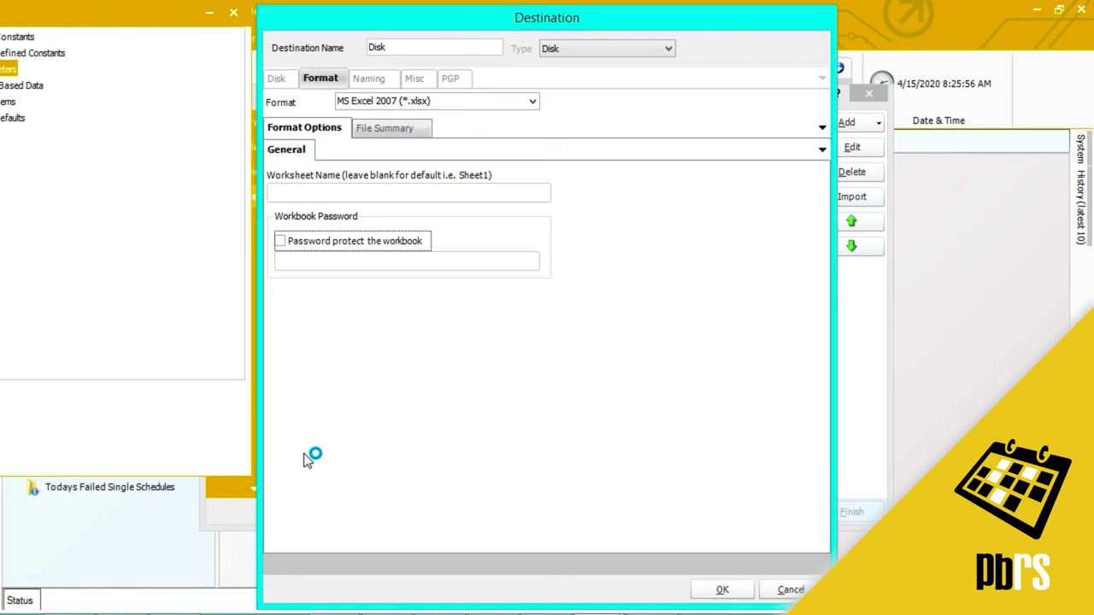
pyautogui.click(280, 241)
pyautogui.click(349, 264)
pyautogui.write('******')
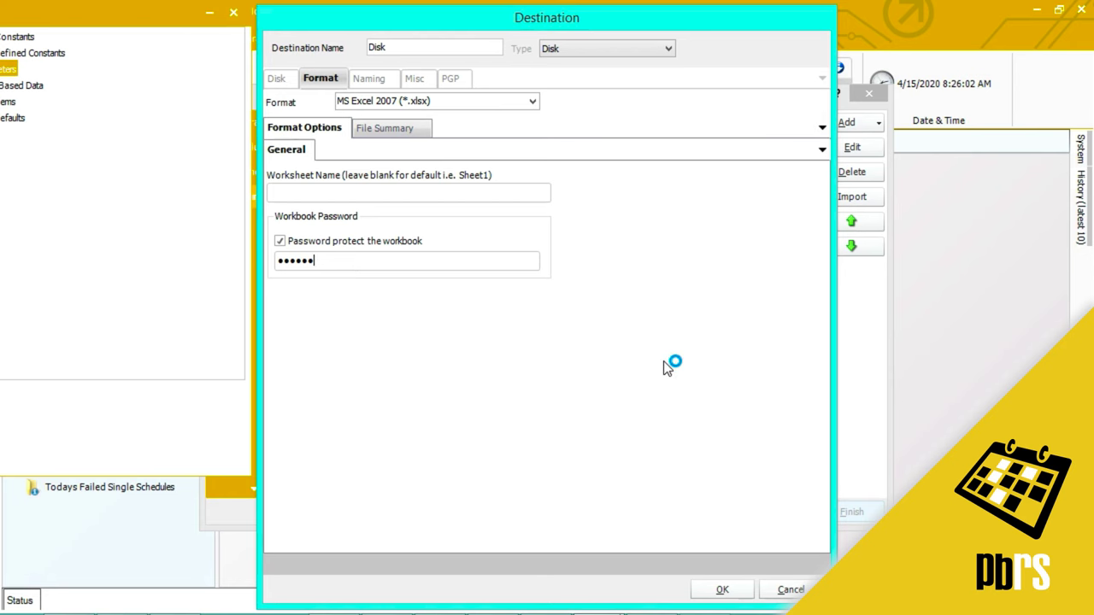
pyautogui.click(723, 591)
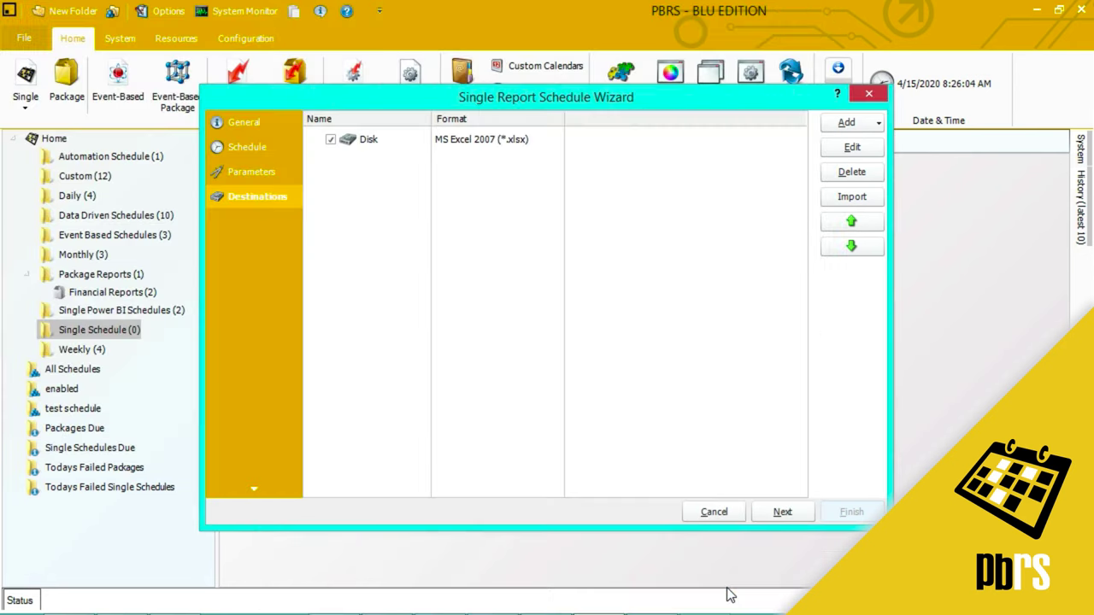
# Keep default exception handling, dataset refresh and custom tasks, and finish the ReAdmissions schedule
pyautogui.click(783, 513)
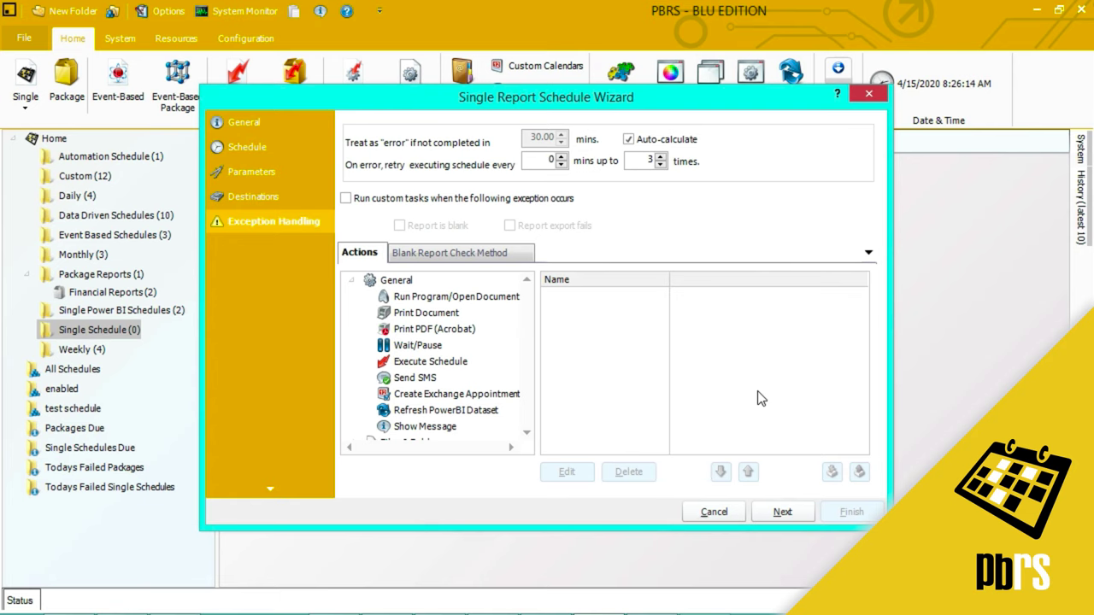
pyautogui.click(785, 510)
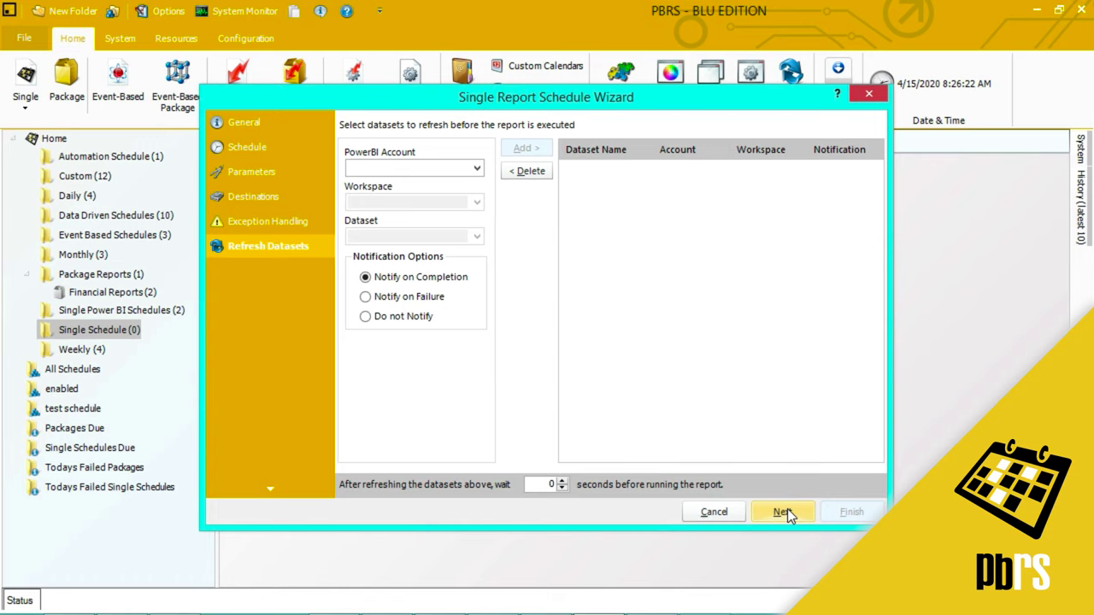
pyautogui.click(783, 511)
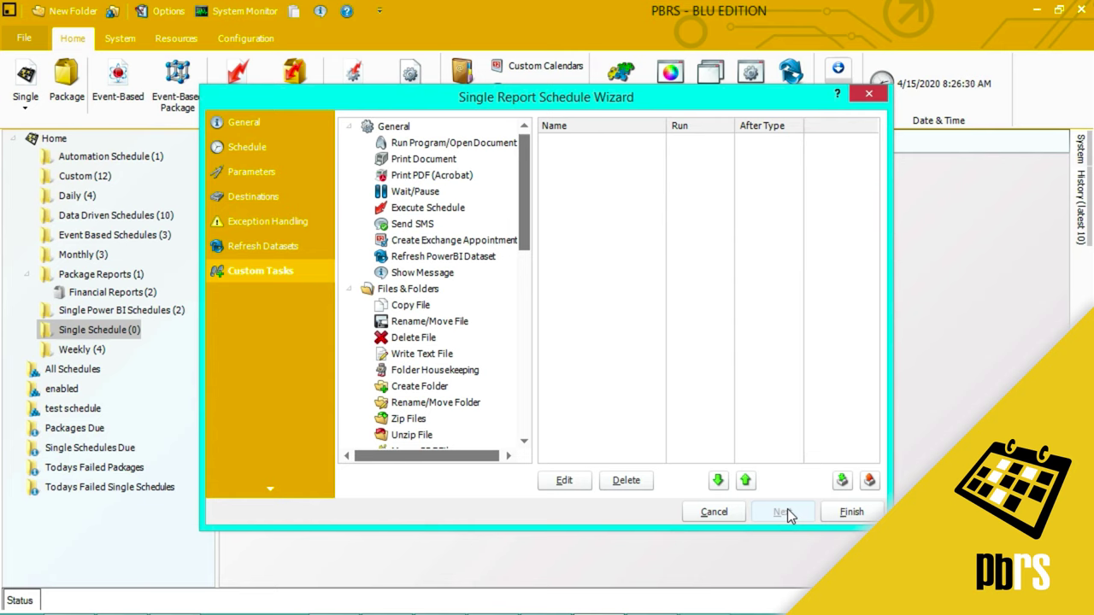
pyautogui.click(851, 512)
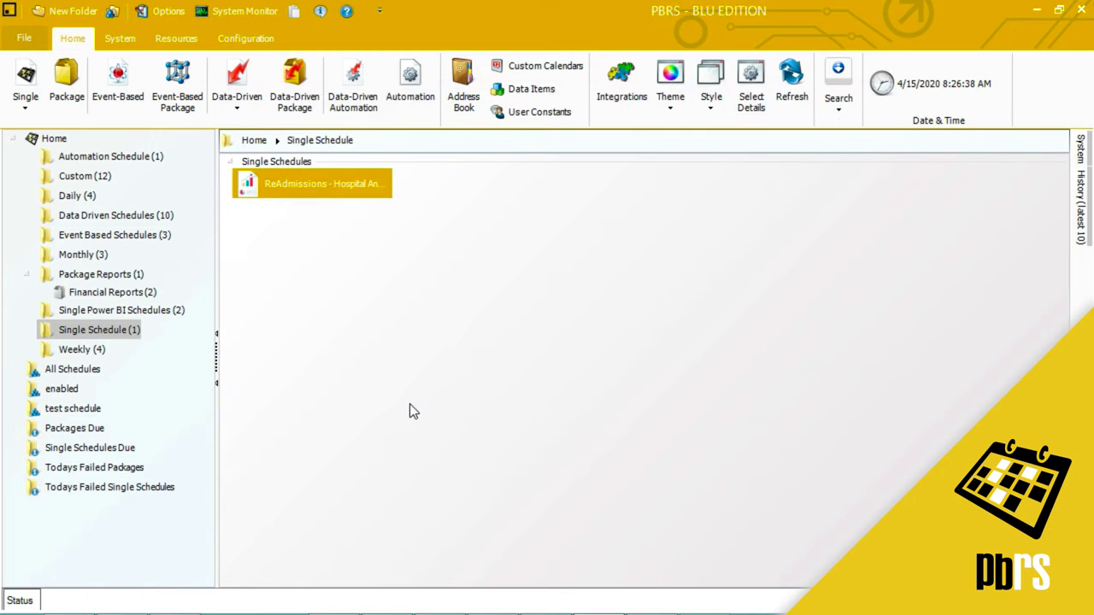
# Execute the ReAdmissions schedule now and dismiss the completion message
pyautogui.rightClick(333, 187)
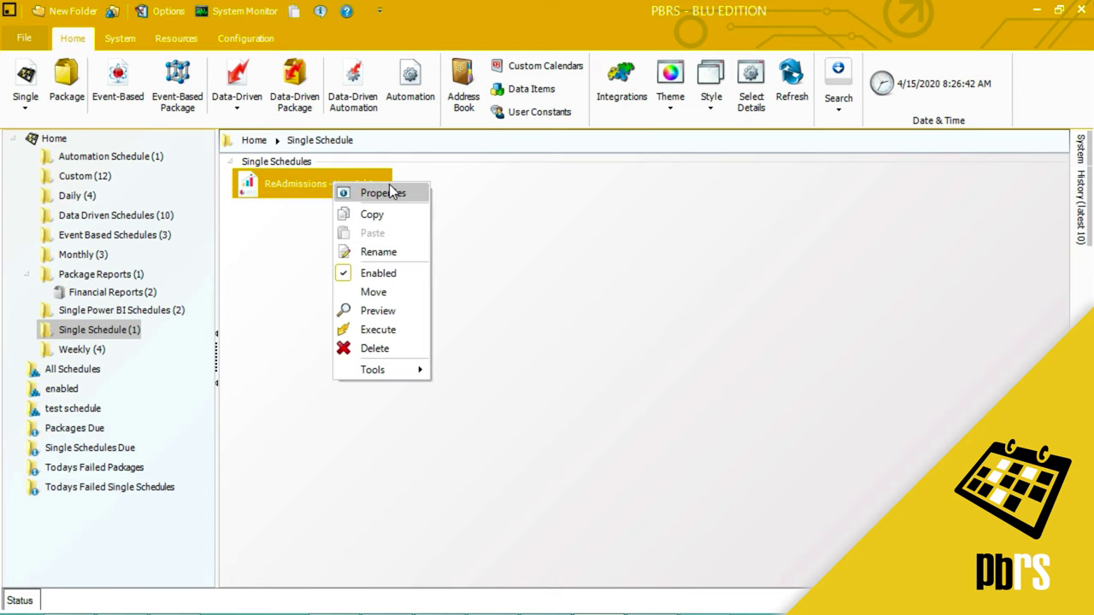
pyautogui.click(382, 330)
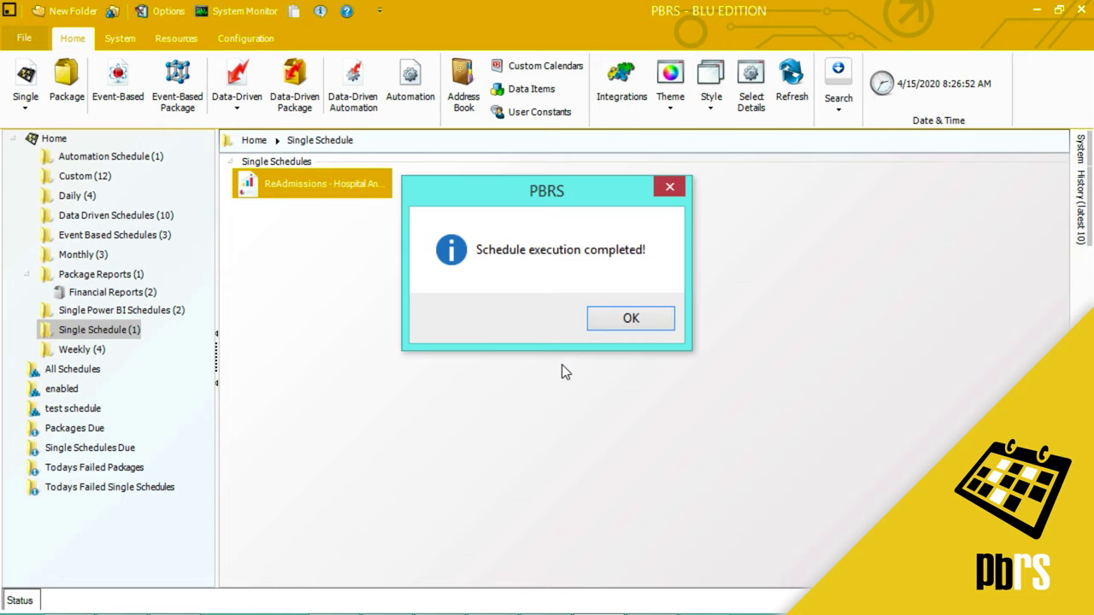
pyautogui.press('Return')
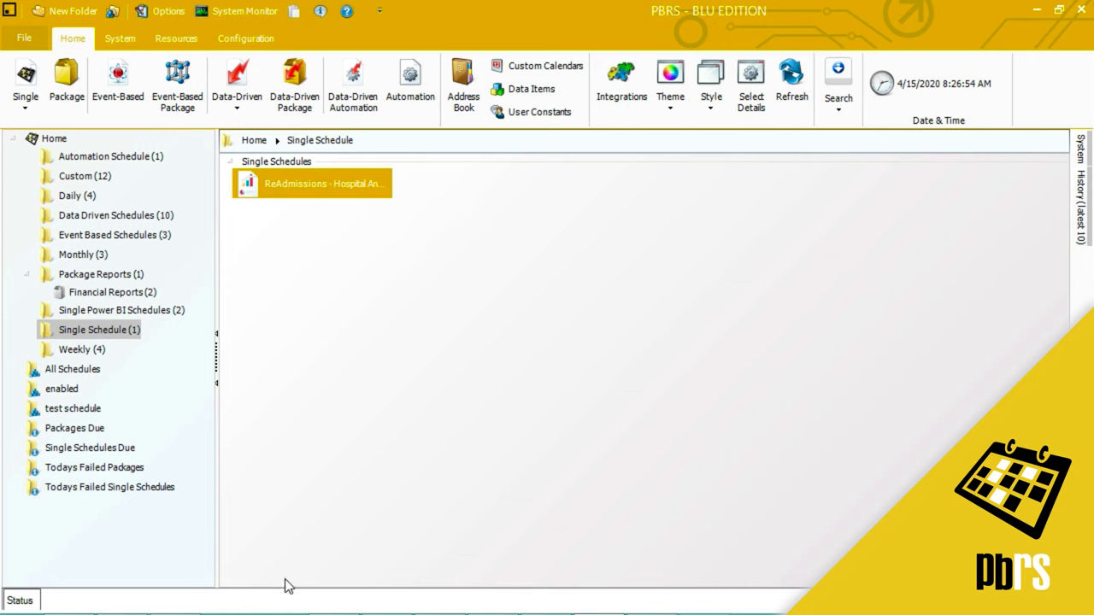
# Open the exported ReAdmissions workbook from the PBRS Reports folder
pyautogui.moveTo(171, 590)
pyautogui.click(122, 607)
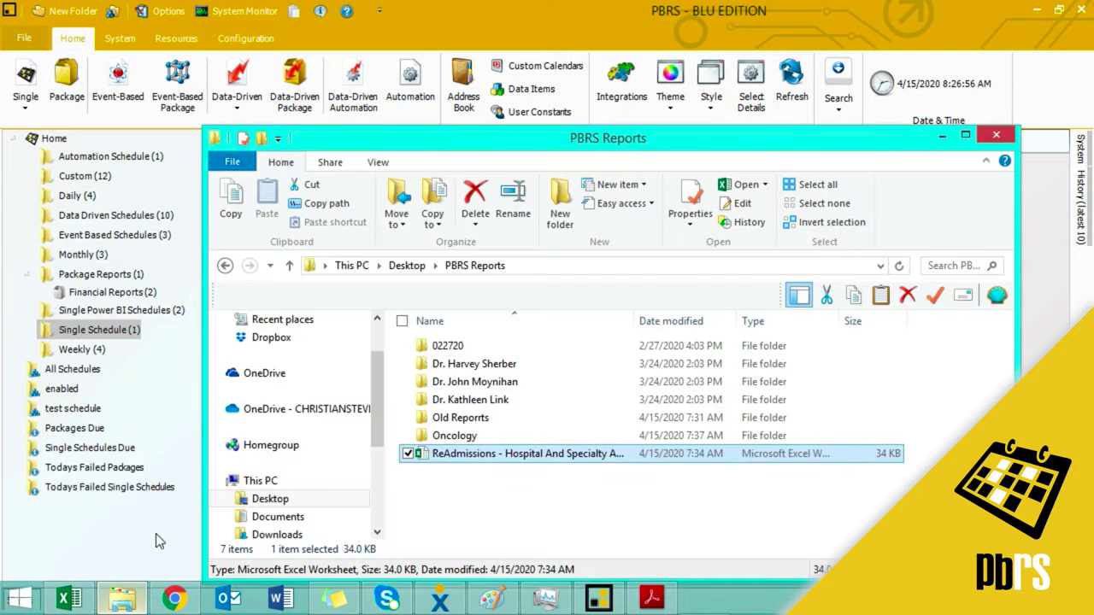
pyautogui.doubleClick(497, 457)
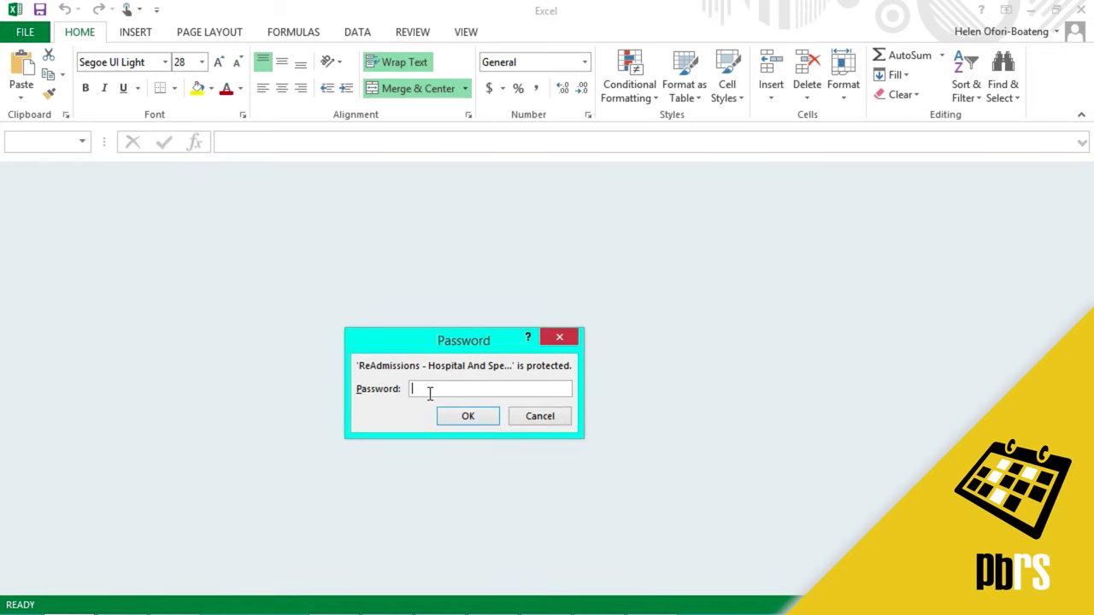
# Enter the workbook password to unlock the Hospital ReAdmissions report in Excel
pyautogui.click(453, 417)
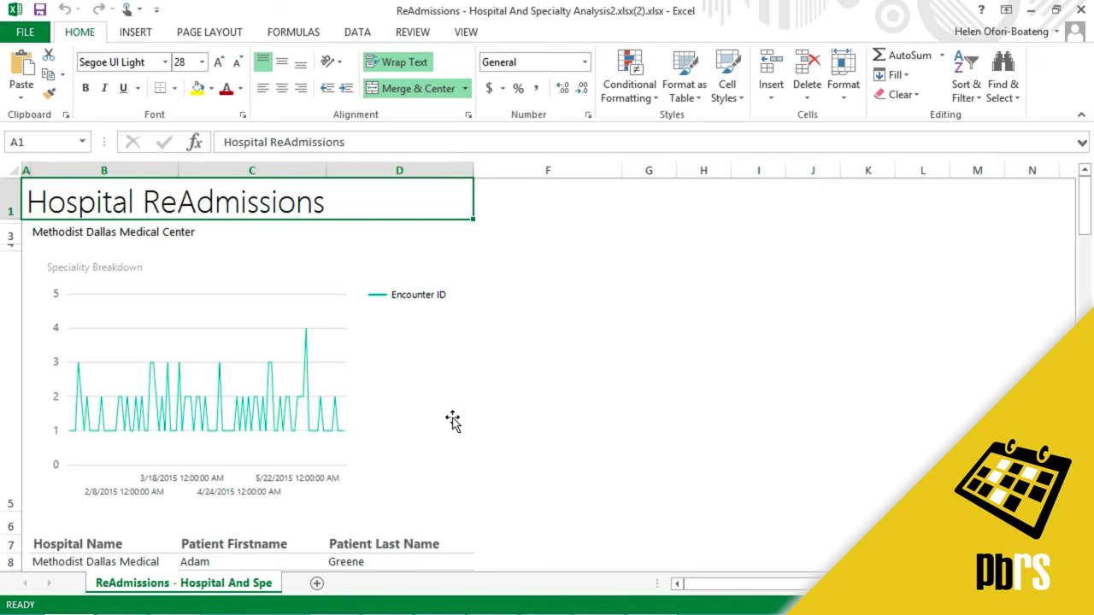